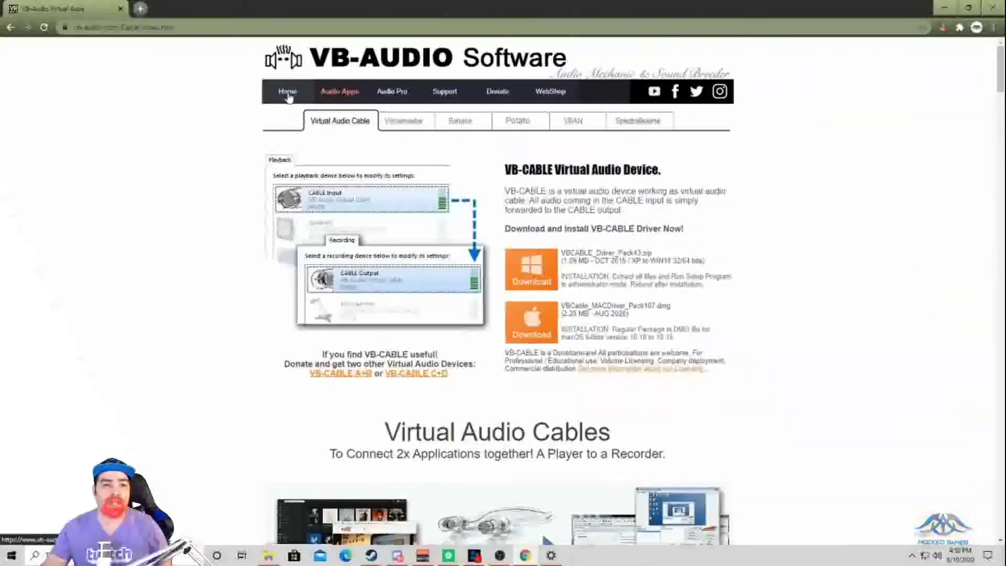
- Go from the VB-Audio home page to the Audio Apps VB-CABLE download page at vb-audio.com/Cable
click(288, 94)
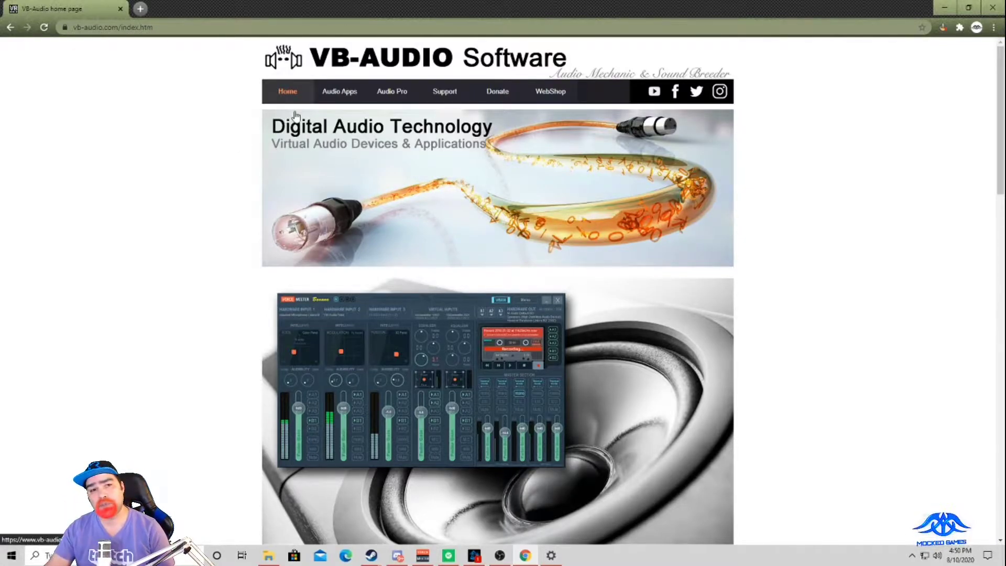
click(335, 98)
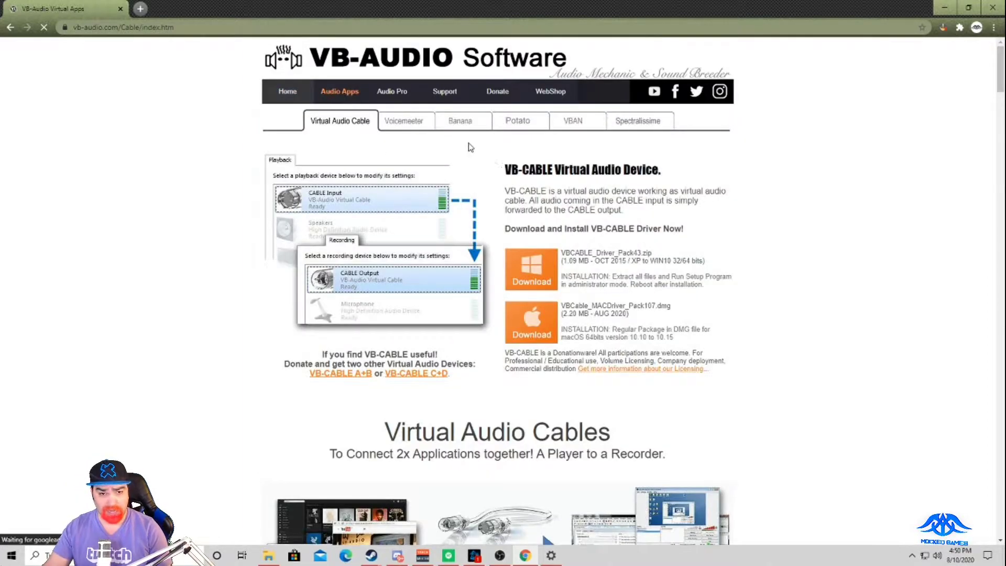
- Navigate past the Banana tab to the Voicemeeter Potato page with the 3.0.1.3 ZIP package
click(470, 125)
click(506, 126)
click(461, 128)
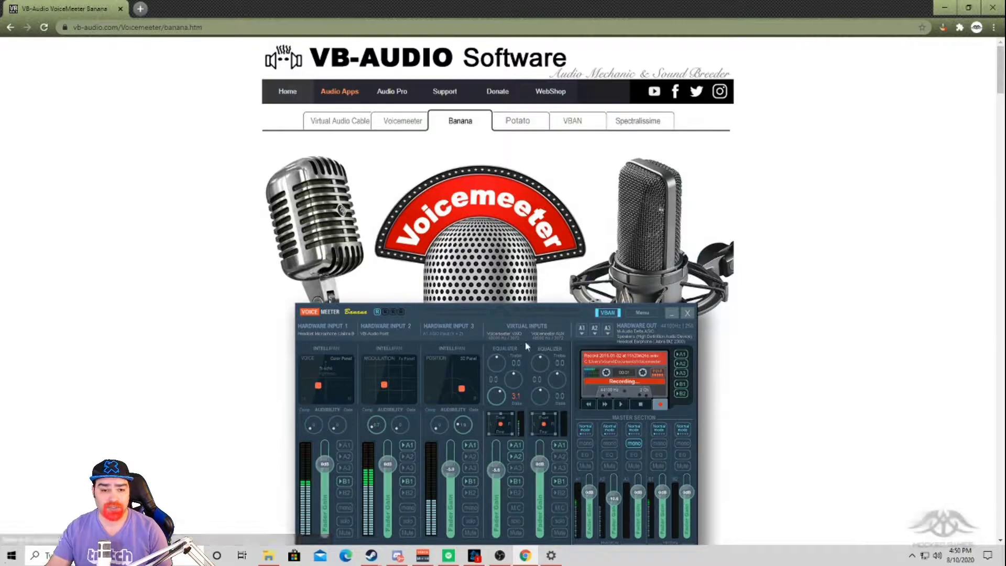
click(530, 120)
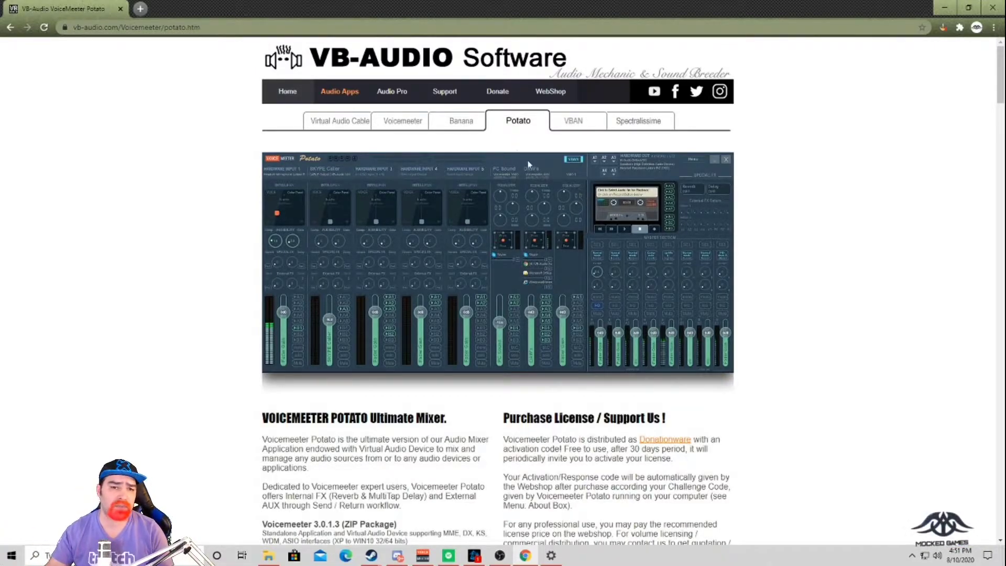
- Show the Voicemeeter Banana page at vb-audio.com/Voicemeeter/banana.htm
click(453, 130)
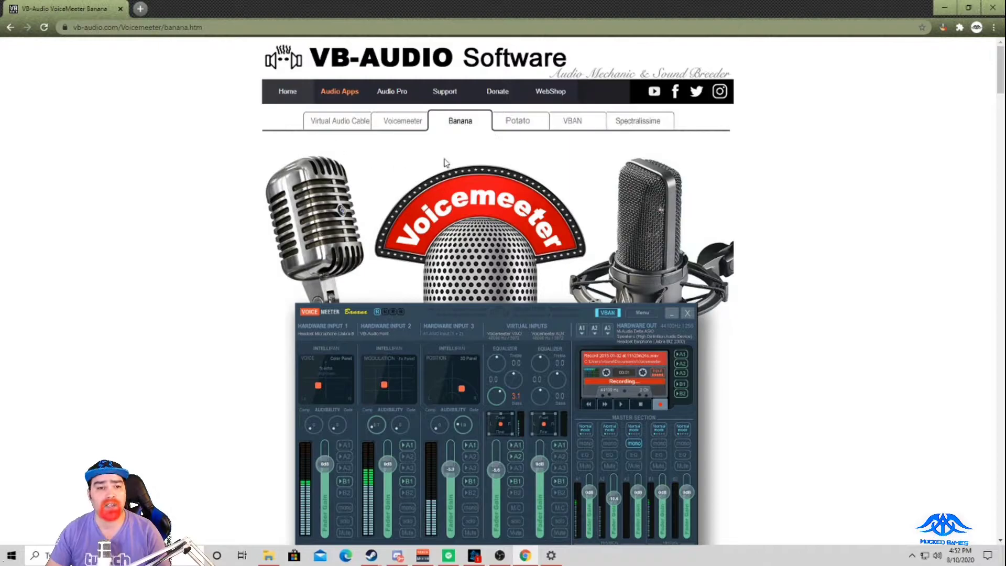
- Return to the VB-CABLE page and bring up the H:\VOC folder of extracted driver files
click(343, 126)
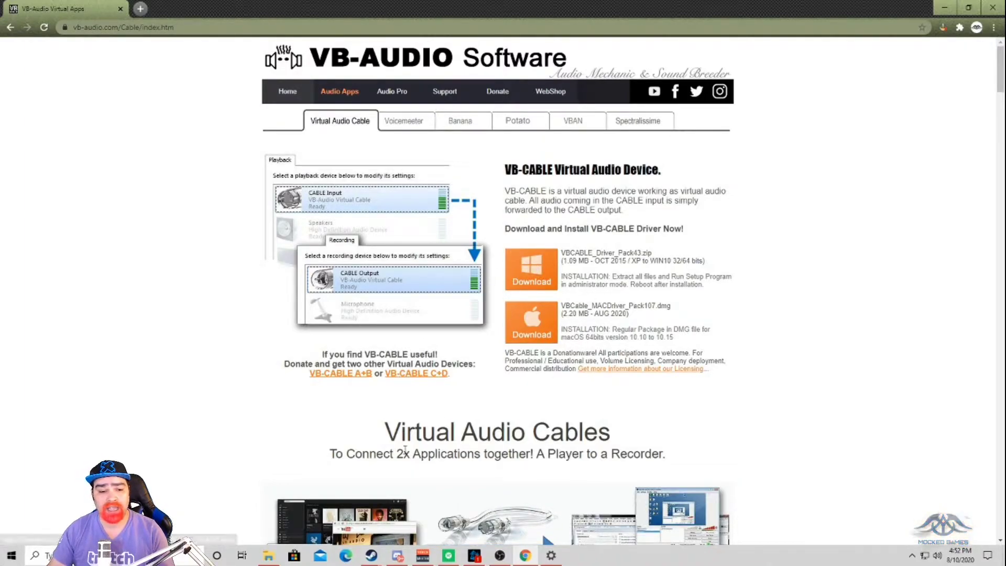
click(268, 555)
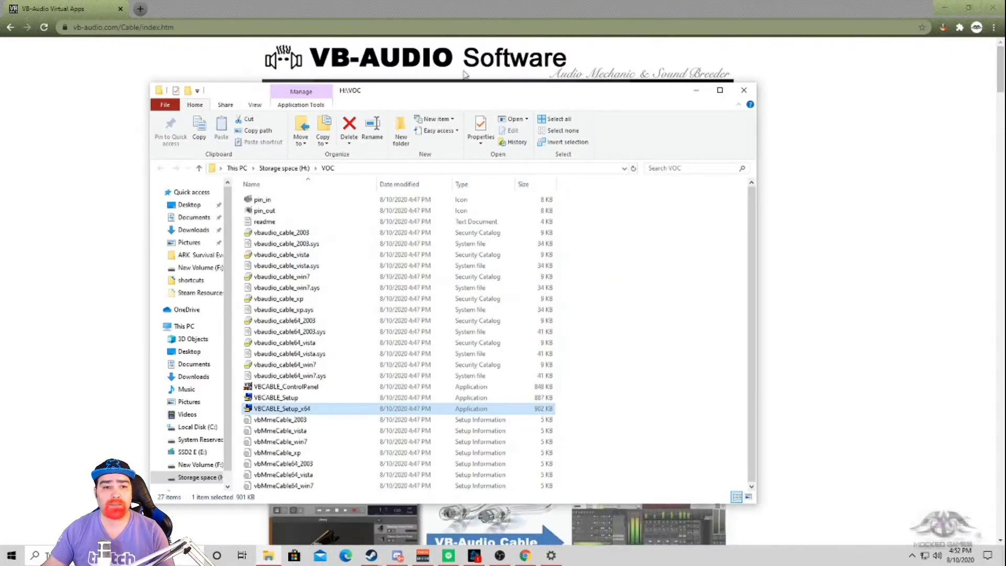
- Enlarge the H:\VOC window and run VBCABLE_Setup_x64, closing the installer since the cable is already installed
drag(456, 94, 389, 36)
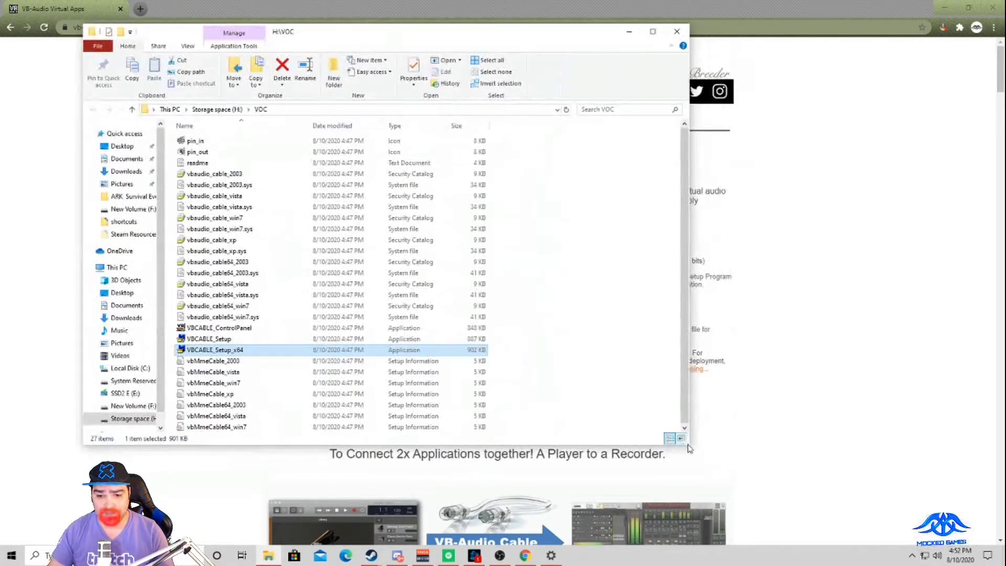
drag(687, 448, 779, 486)
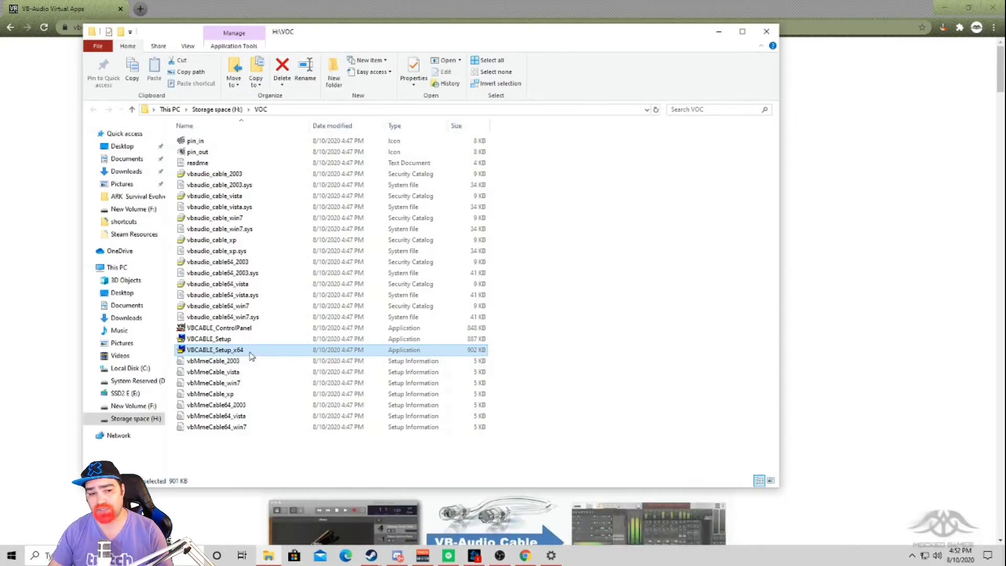
key(F2)
double_click(292, 350)
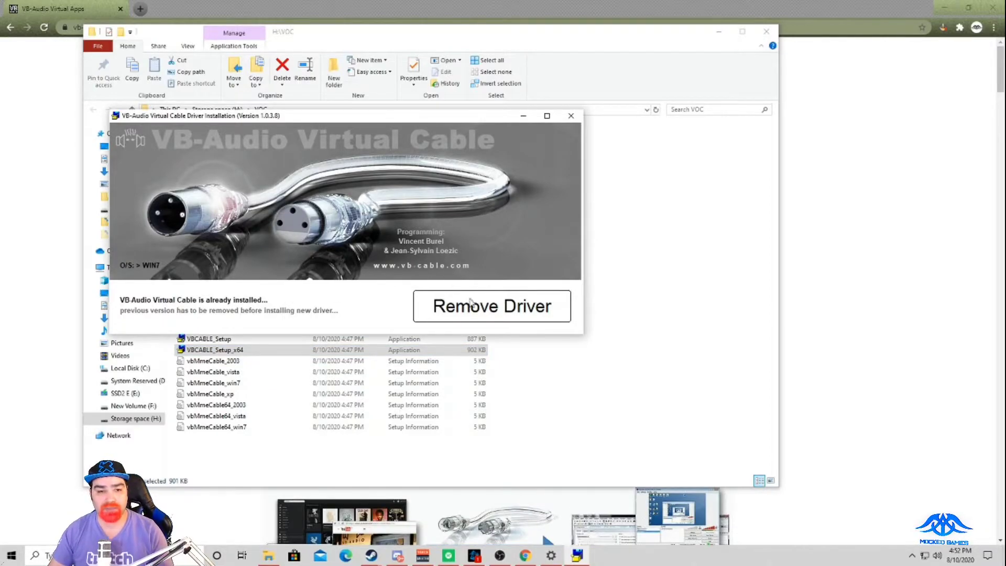
click(572, 115)
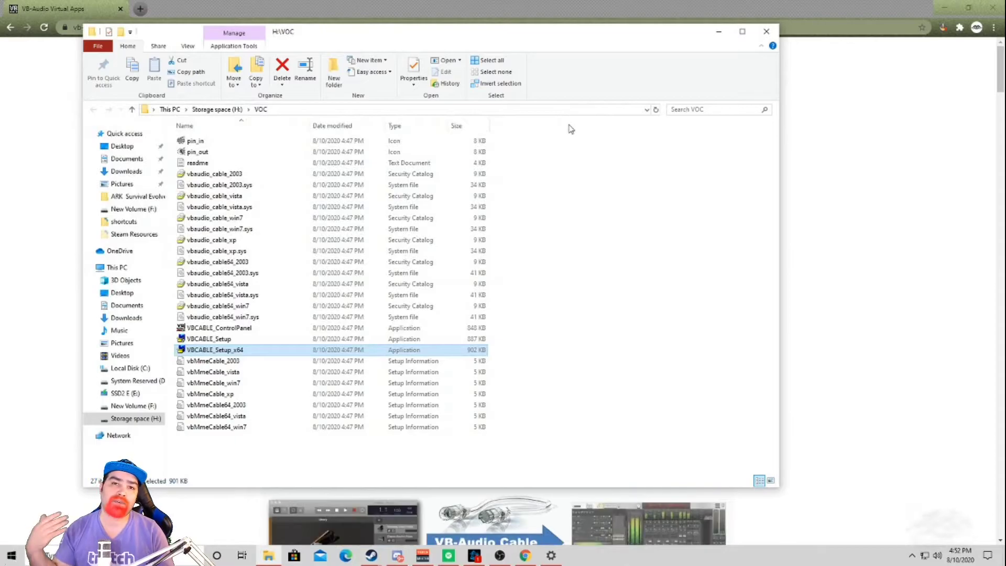
- Dismiss the setup file's context menu without choosing anything and close the VOC folder window
right_click(328, 350)
click(600, 221)
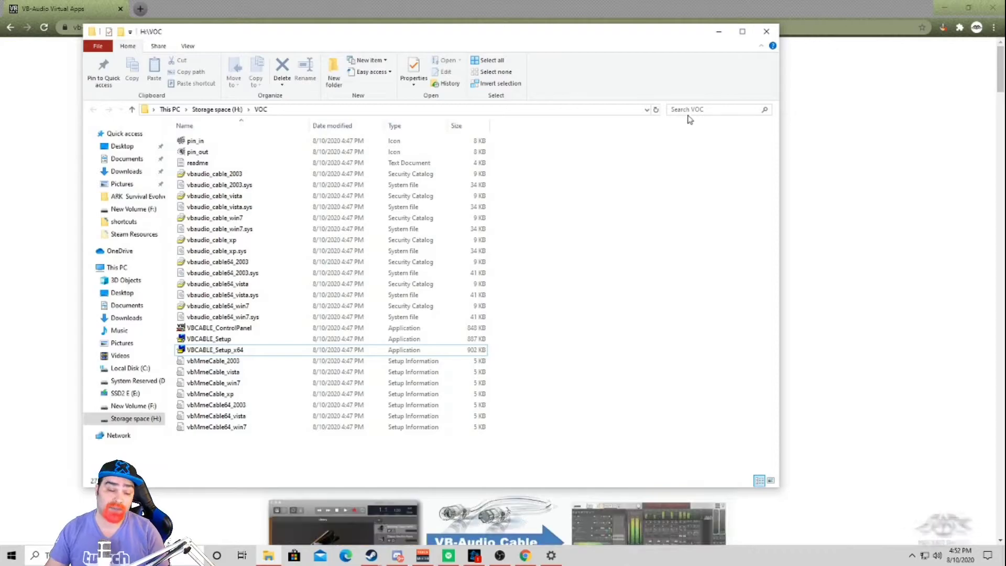
click(765, 31)
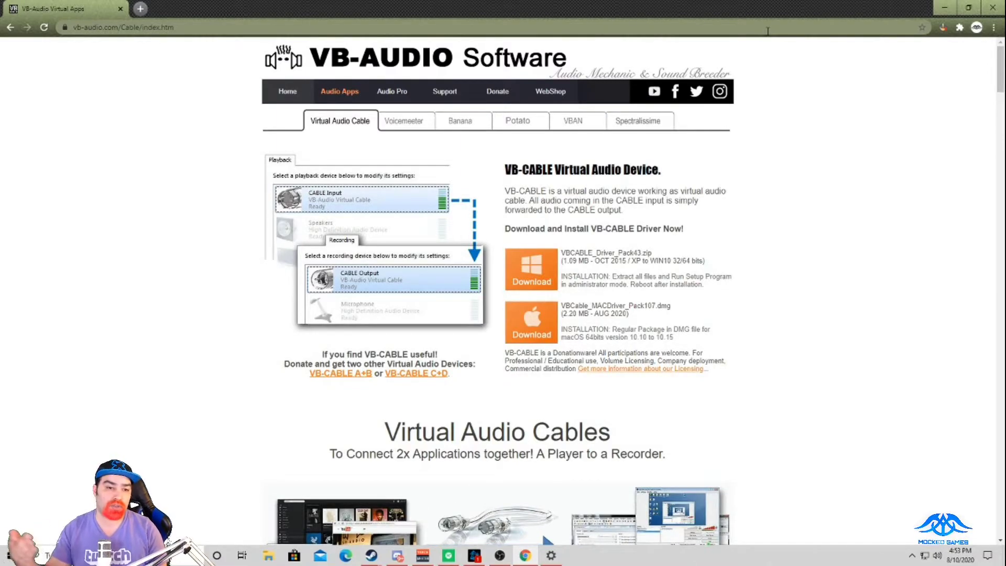
- Check the playback device list in the taskbar volume flyout, then switch to Spotify's Settings page
click(937, 557)
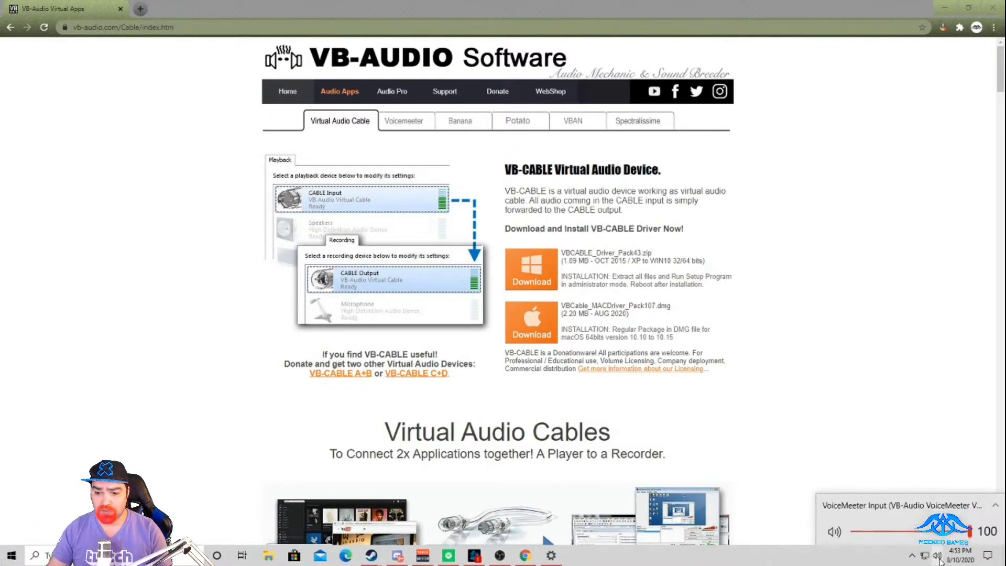
click(912, 505)
click(901, 401)
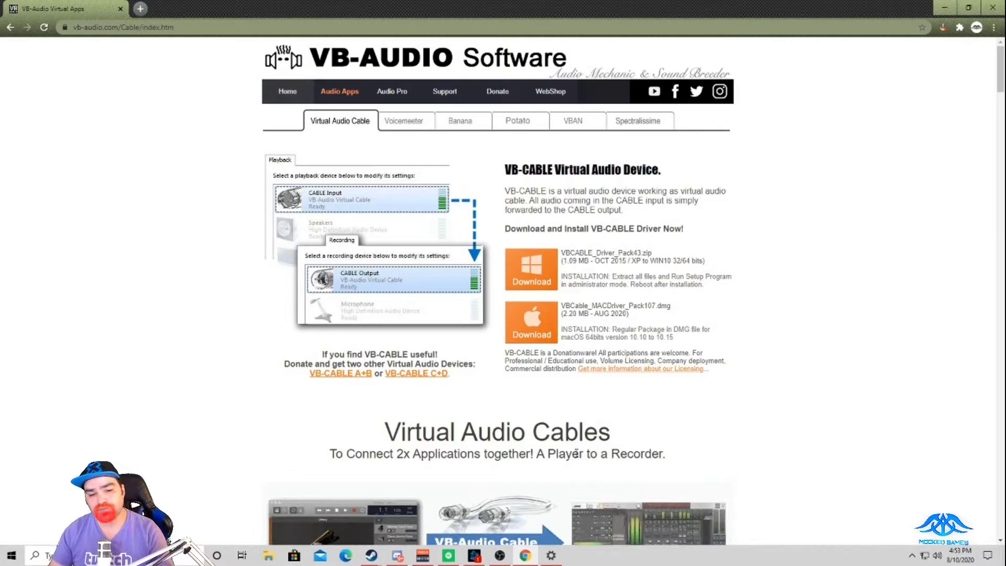
click(449, 556)
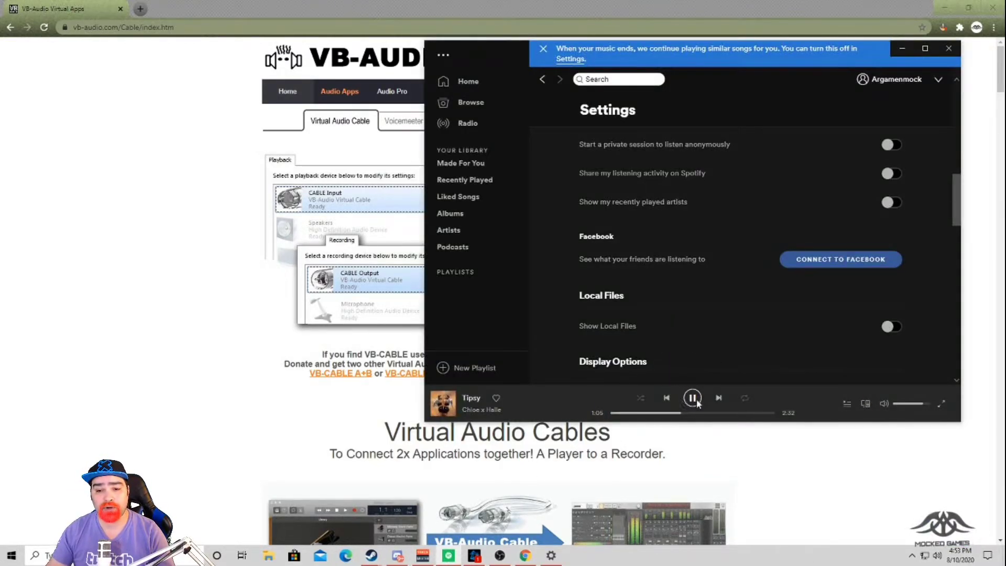
- Pause and resume Tipsy in Spotify, then switch to the Voicemeeter Potato mixer
click(692, 398)
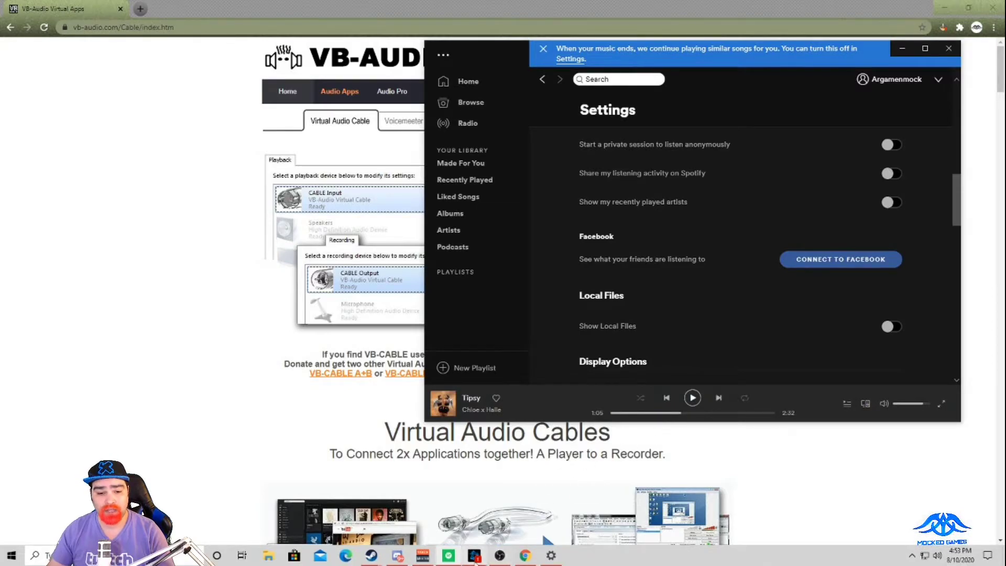
key(space)
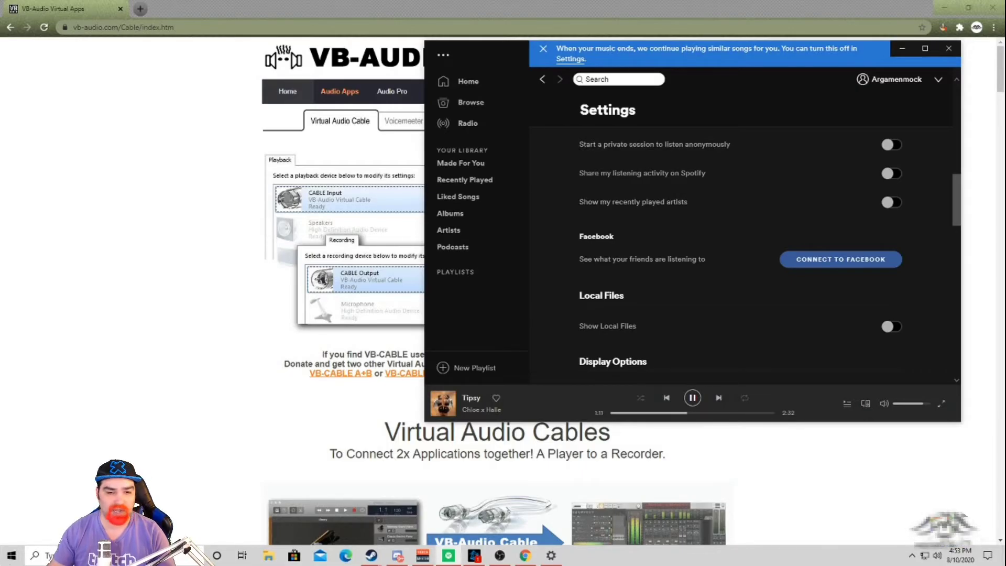
click(423, 555)
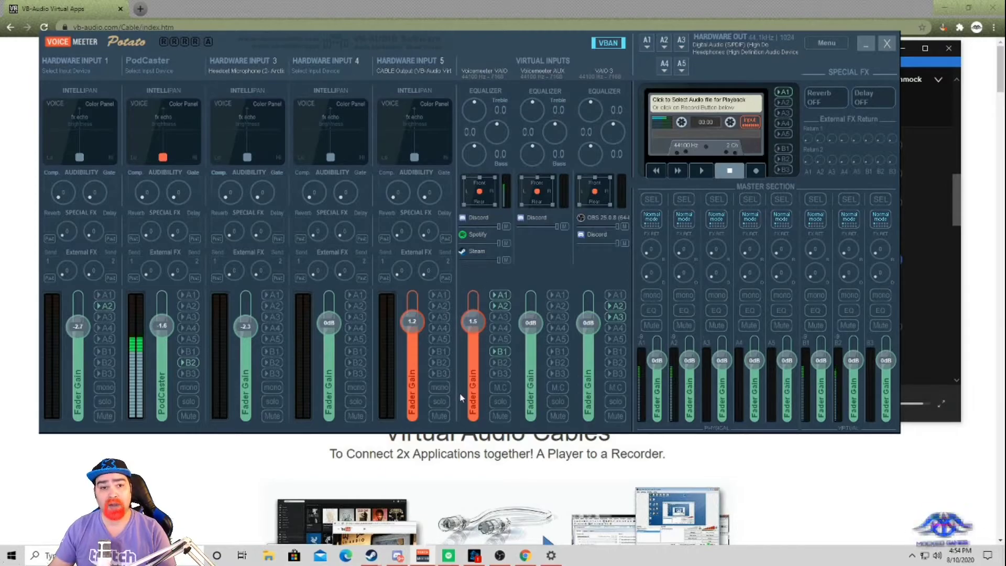
- Keep WDM: CABLE Output on Hardware Input 5 and lower its fader gain from 1.2 to -2.7 dB
click(418, 71)
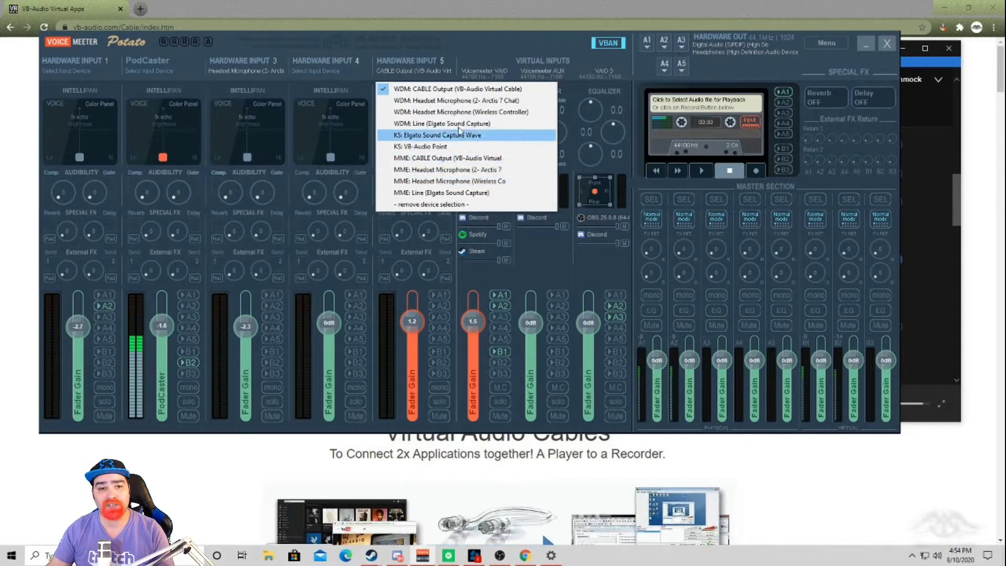
click(439, 91)
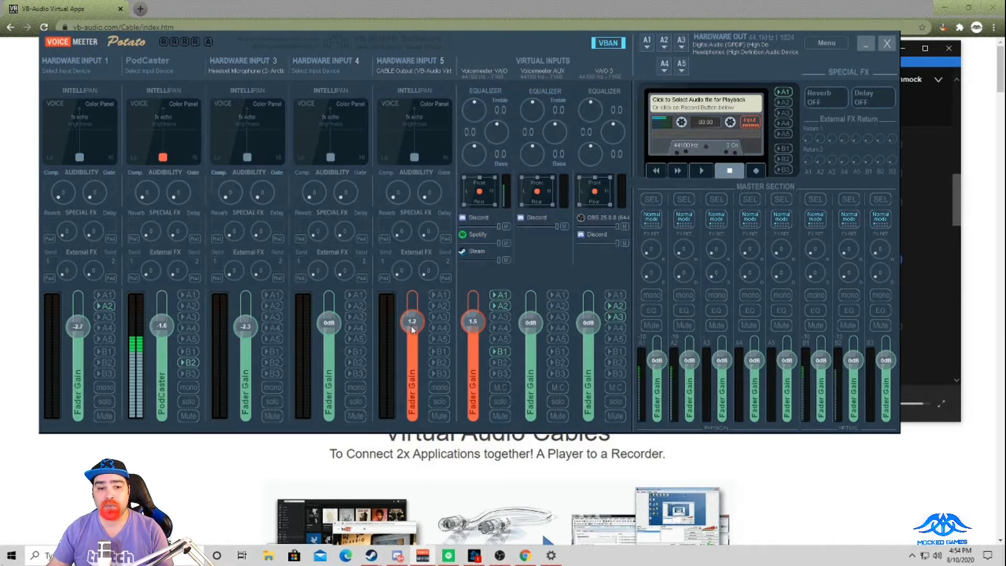
drag(412, 329, 413, 330)
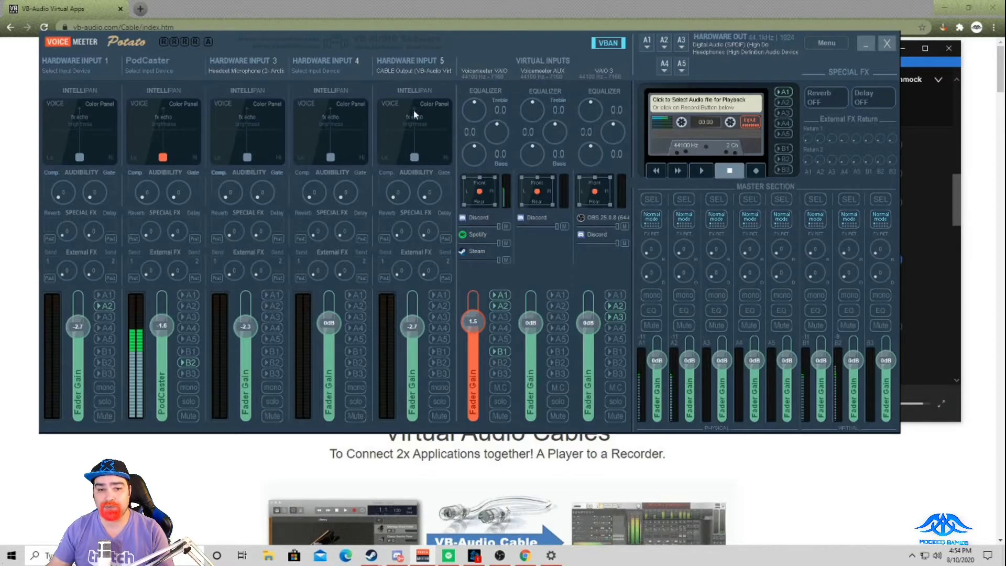
- Open Windows Sound settings from the taskbar speaker and scroll down to Advanced sound options
click(937, 557)
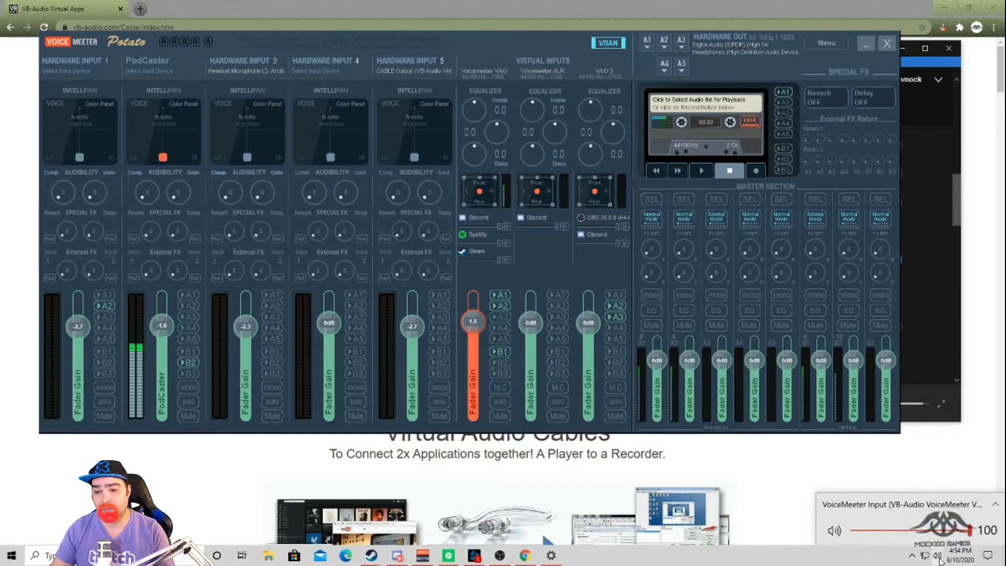
right_click(938, 558)
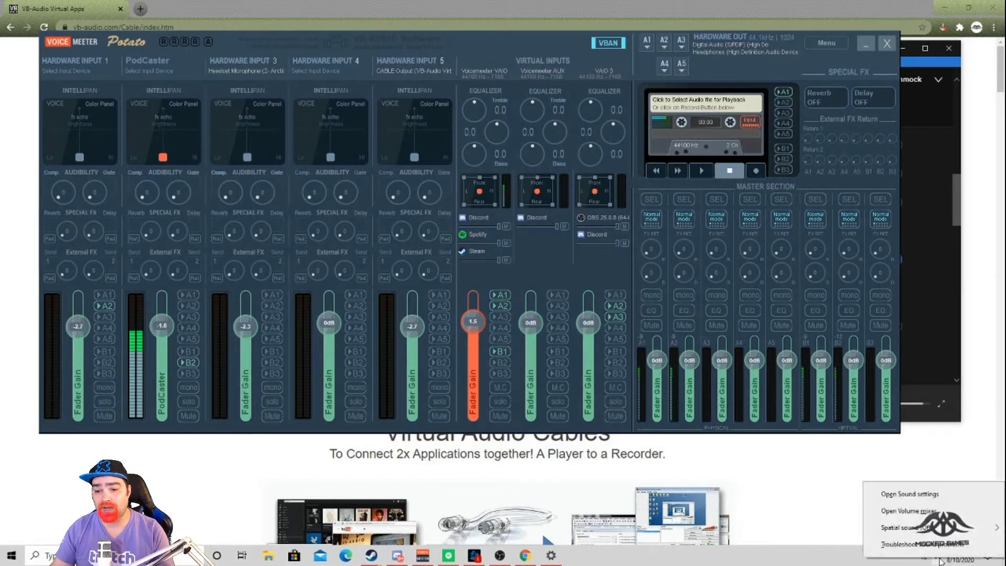
click(928, 494)
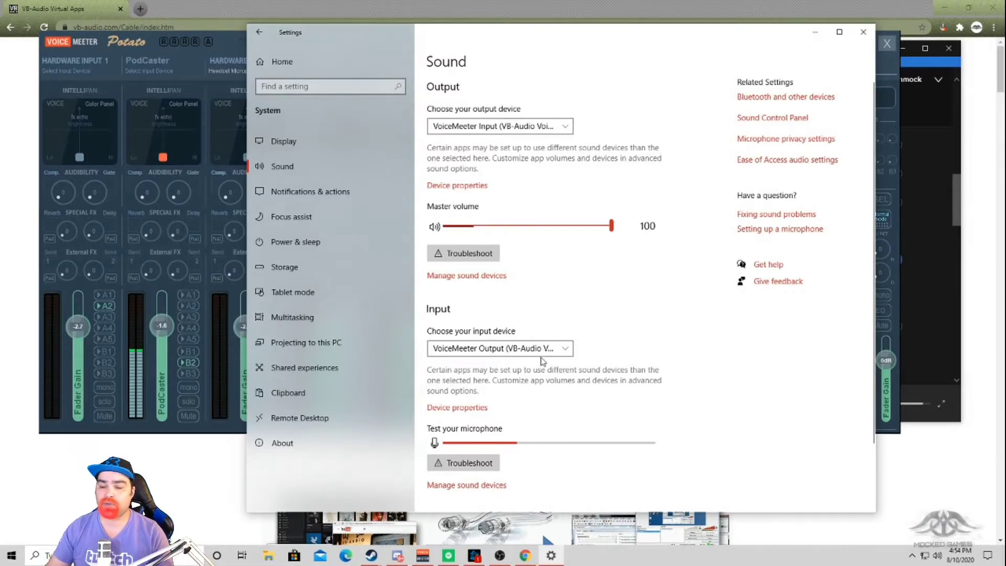
scroll(670, 362, down, 3)
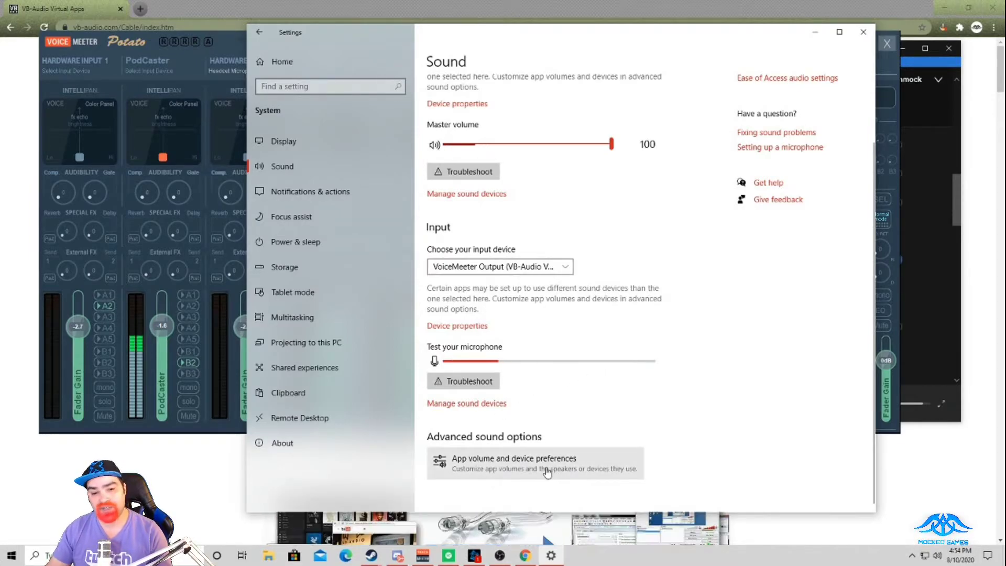
- Set Spotify's output to CABLE Input (VB-Audio Virtual Cable) in app volume preferences, then minimize Settings
click(499, 475)
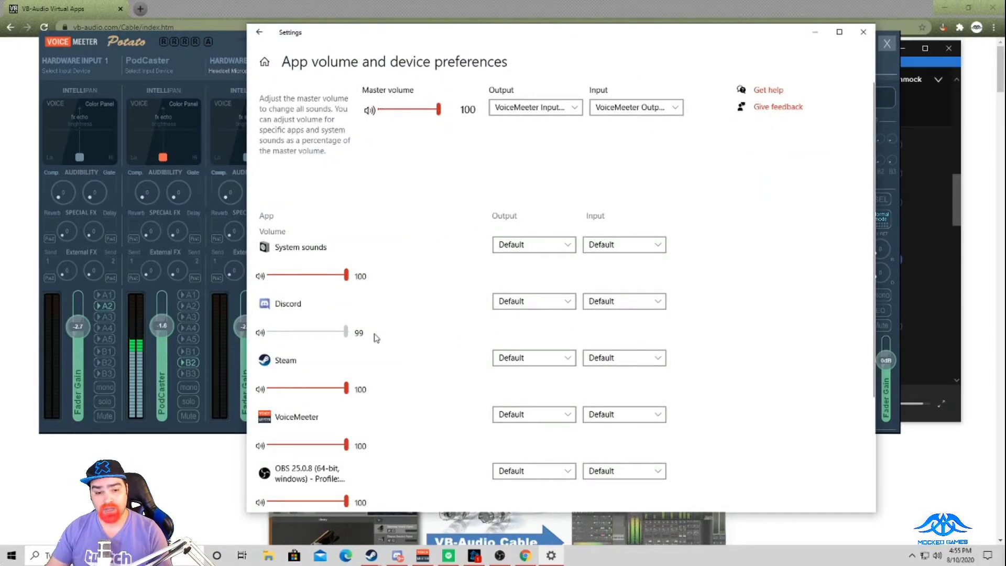
click(386, 554)
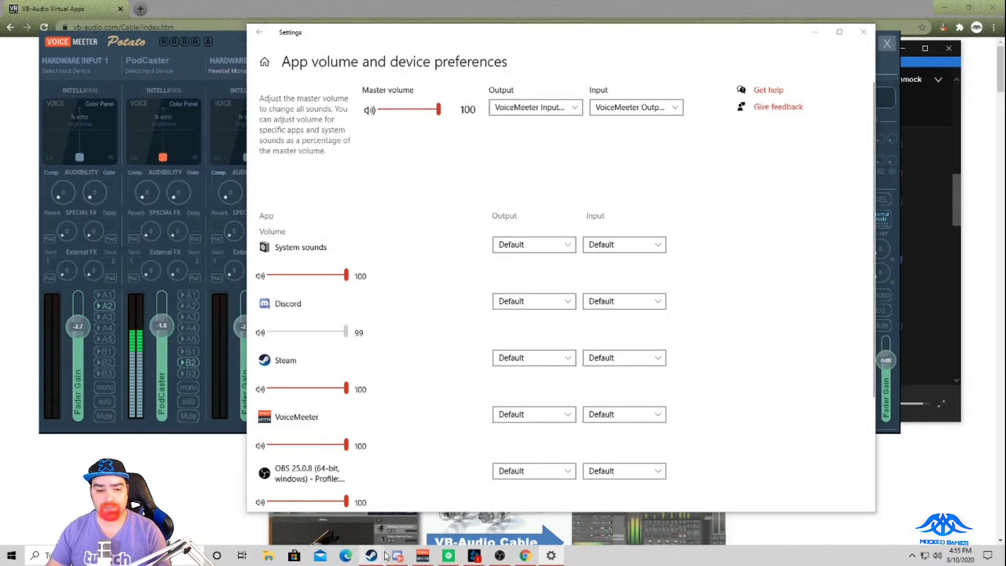
scroll(416, 420, down, 3)
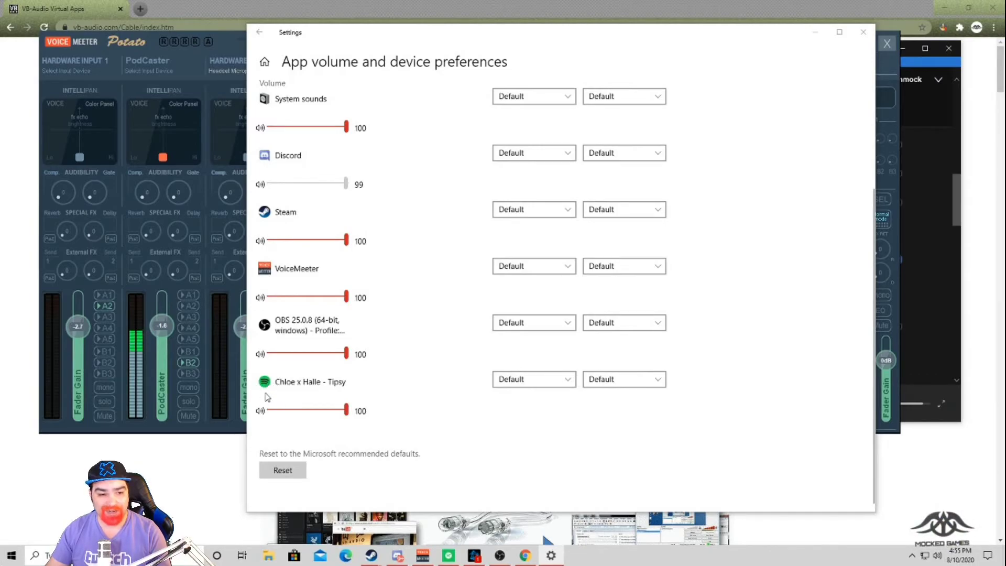
scroll(267, 397, up, 3)
scroll(514, 293, down, 3)
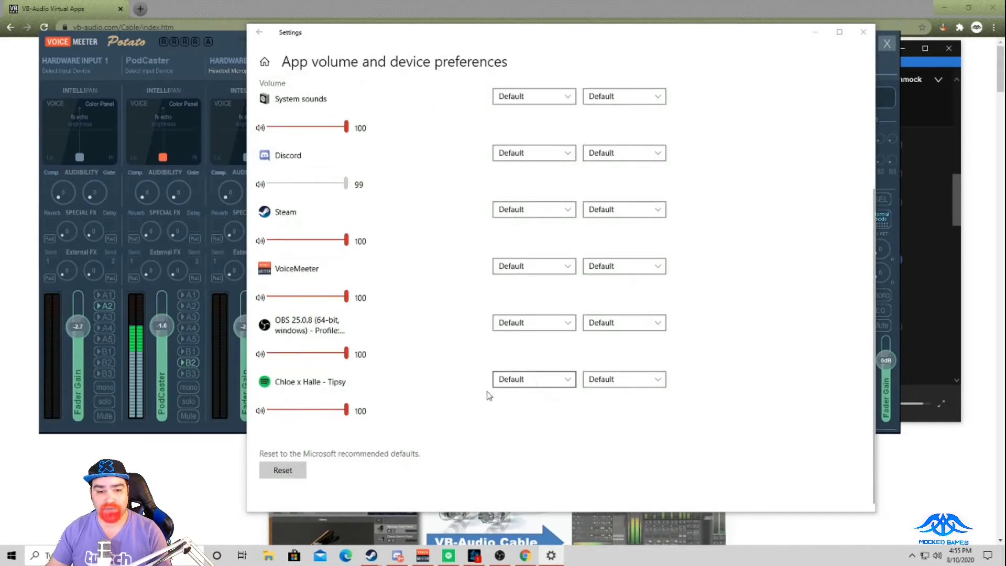
click(511, 379)
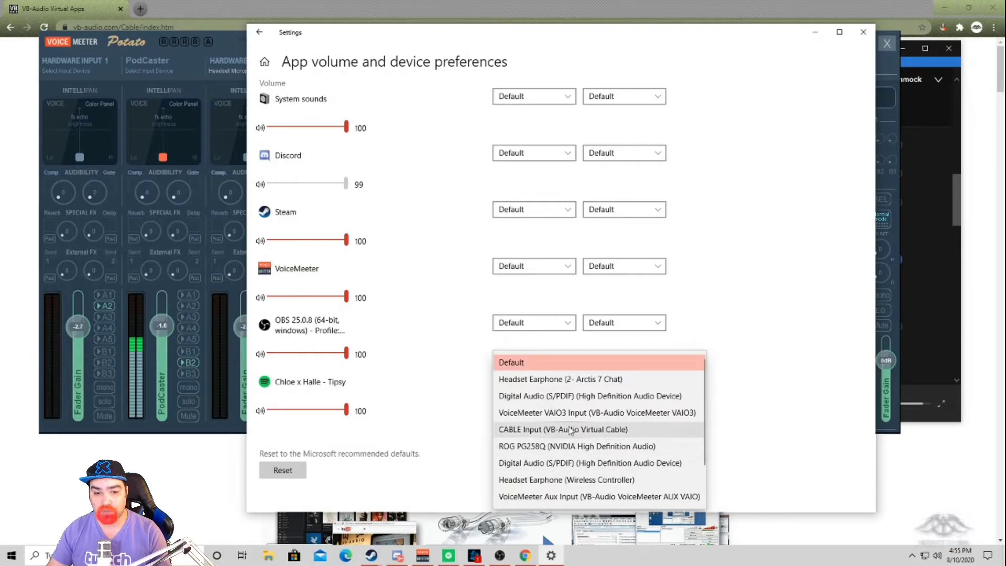
click(623, 430)
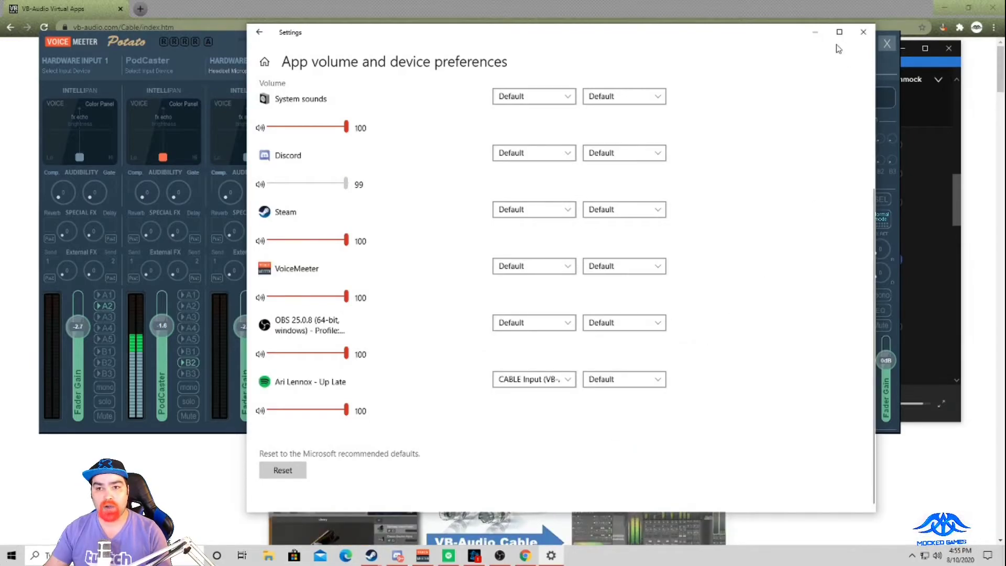
click(814, 32)
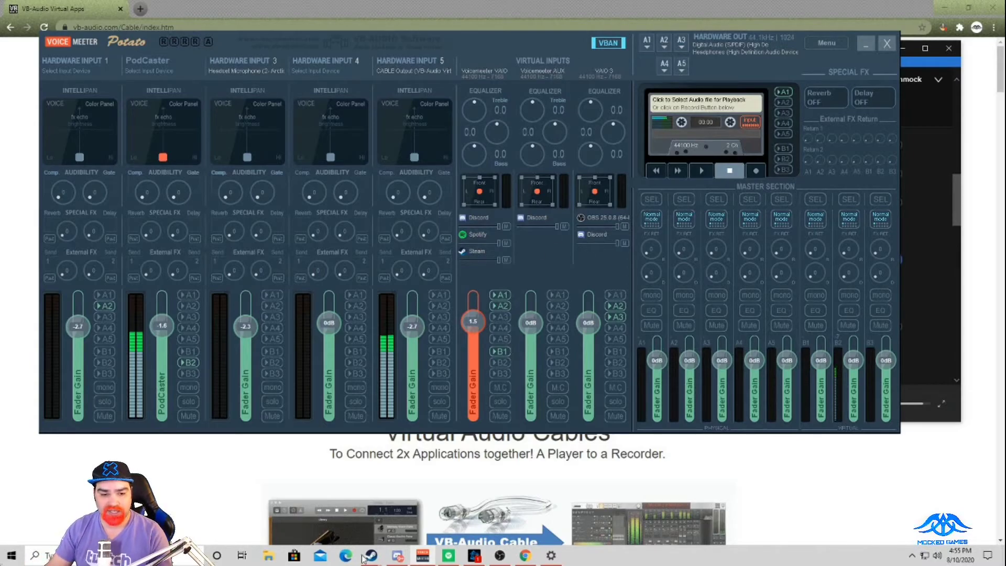
click(397, 555)
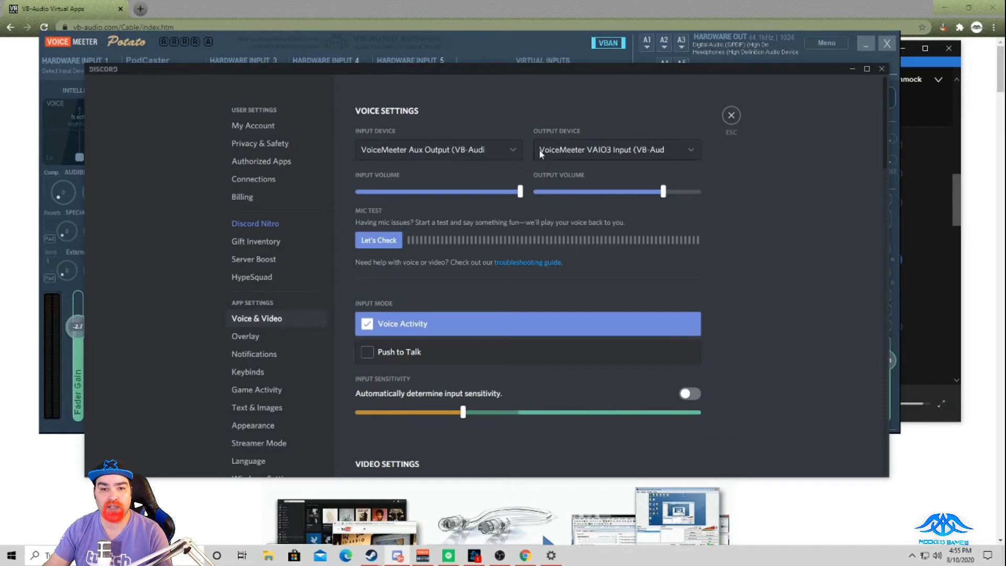
click(458, 150)
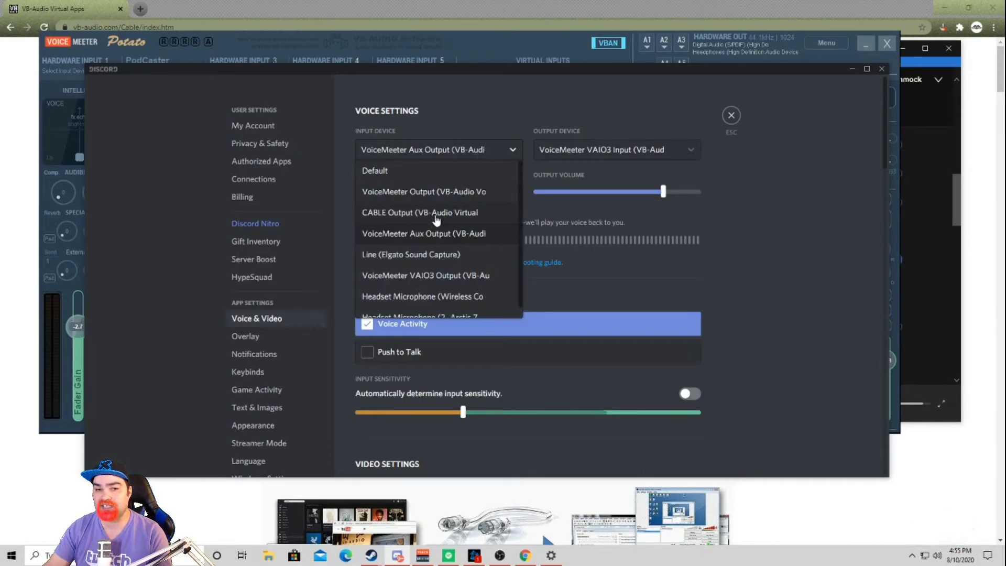
click(736, 211)
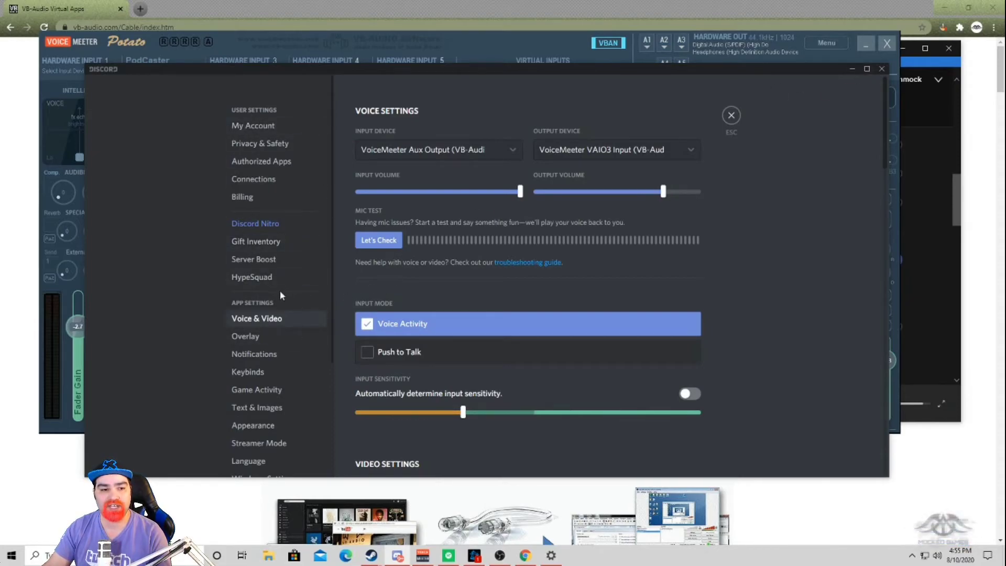
click(468, 156)
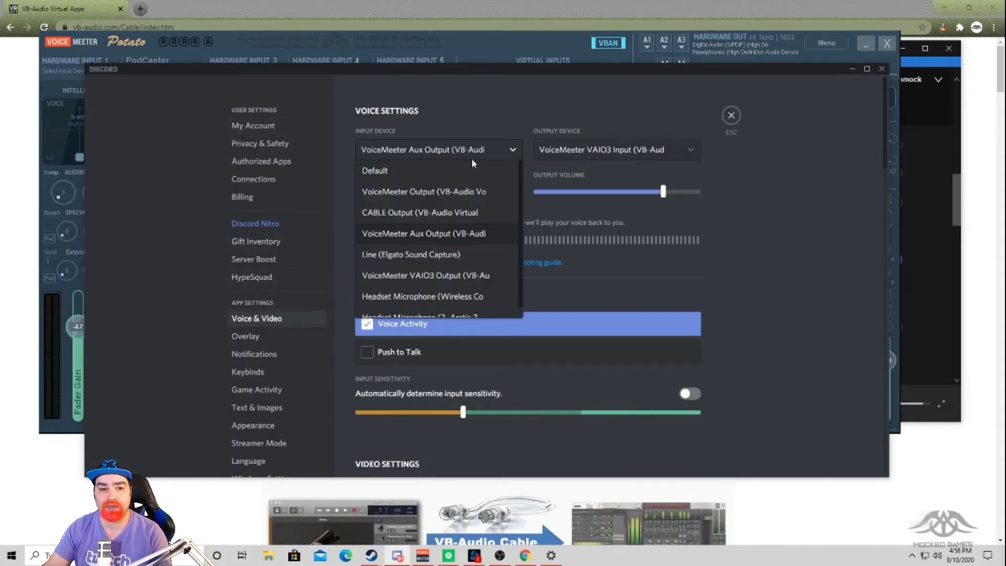
click(419, 231)
click(880, 70)
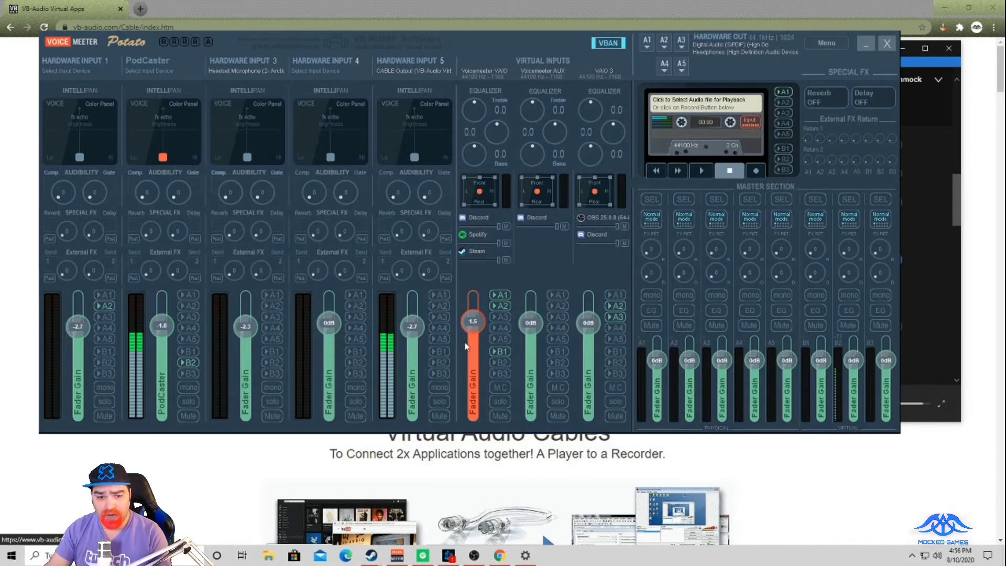
- In maximized OBS, add Audio Input Capture 'VFGFG' with device CABLE Output (VB-Audio Virtual Cable)
click(474, 556)
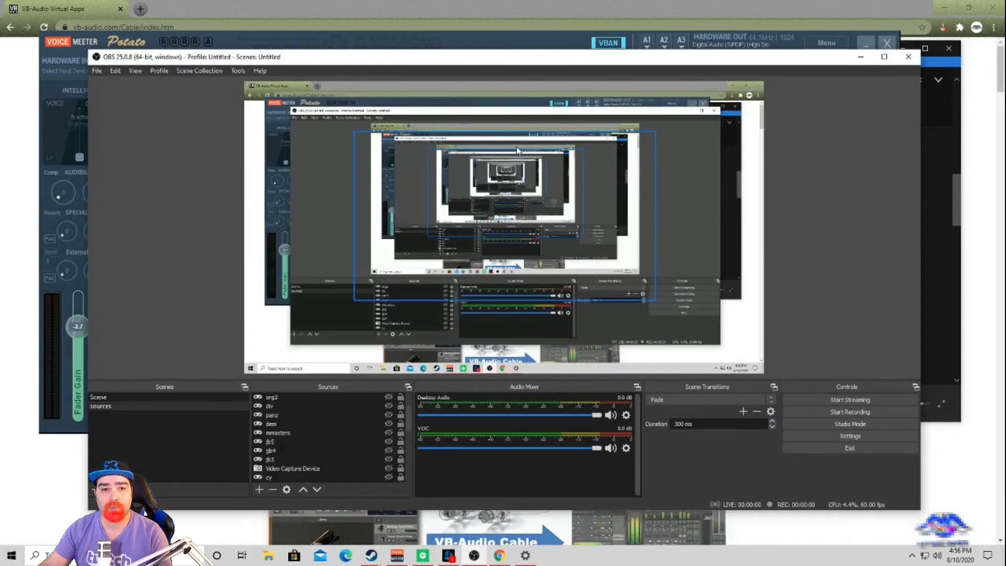
click(884, 57)
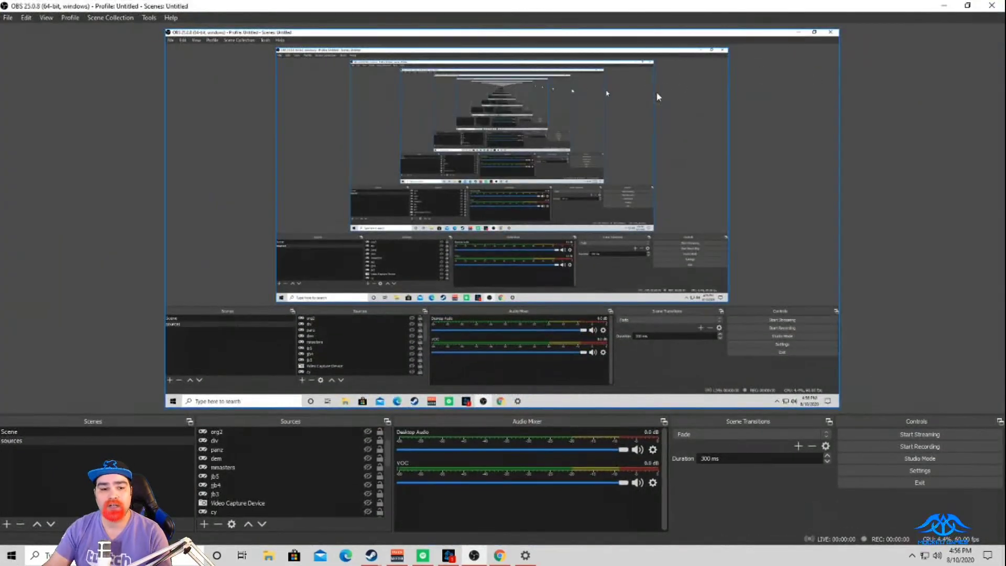
click(206, 524)
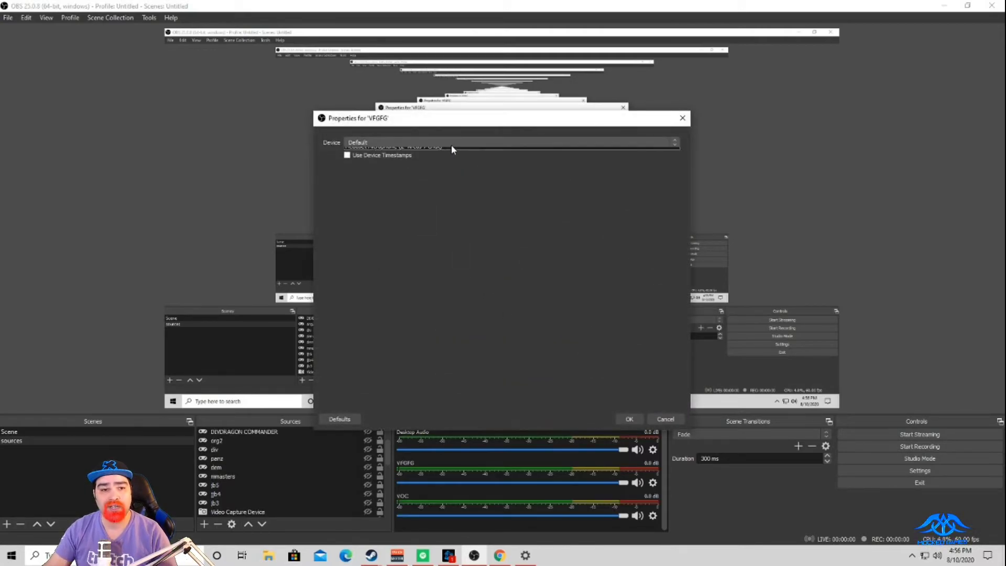
click(451, 145)
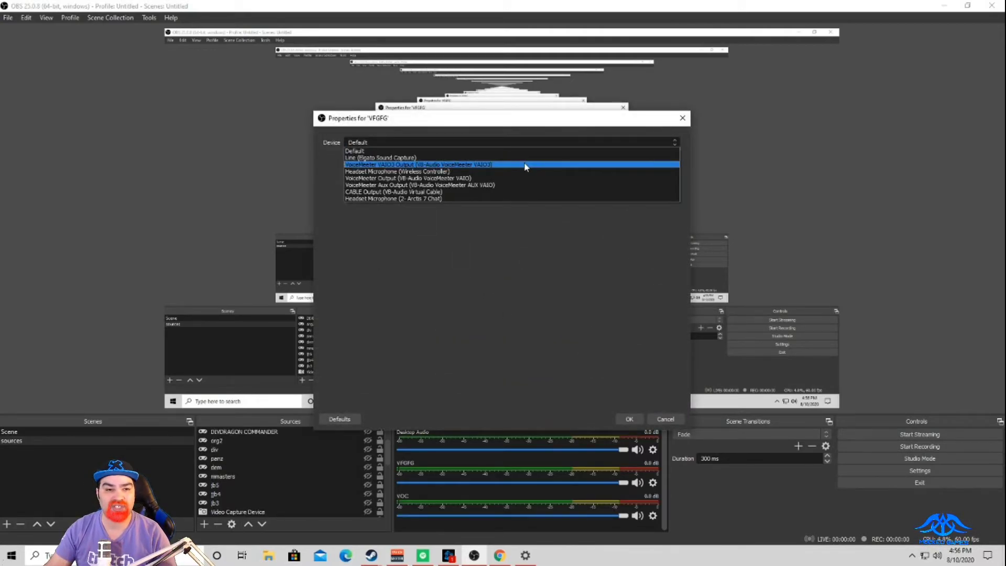
click(512, 192)
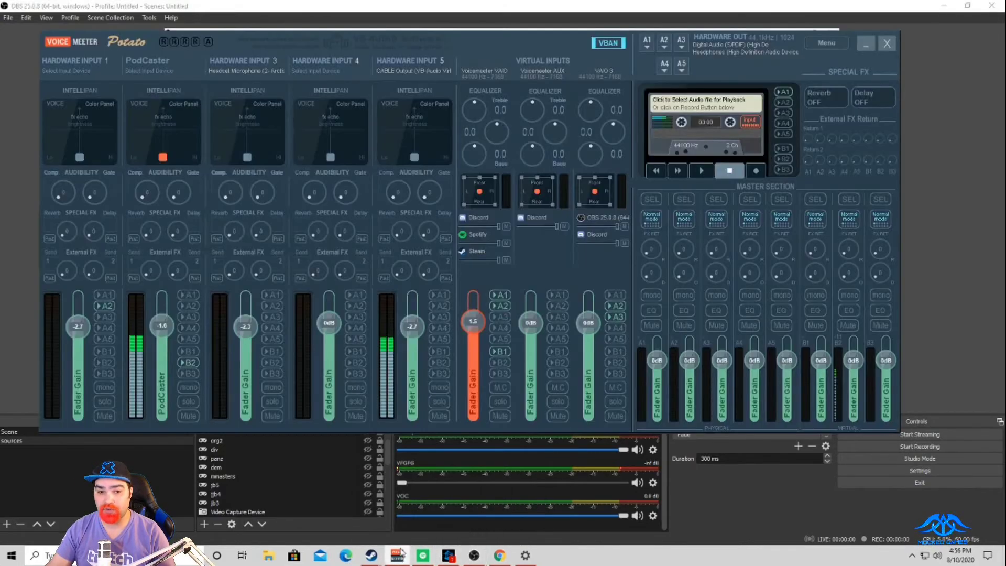
- Enable A1 on the Voicemeeter VAIO virtual input strip to send it to output bus A1
click(495, 291)
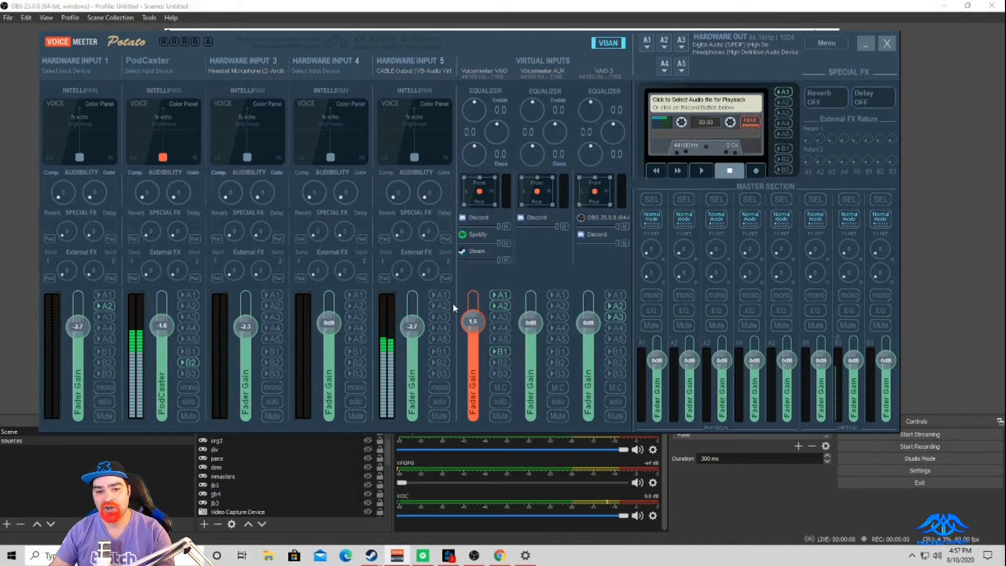